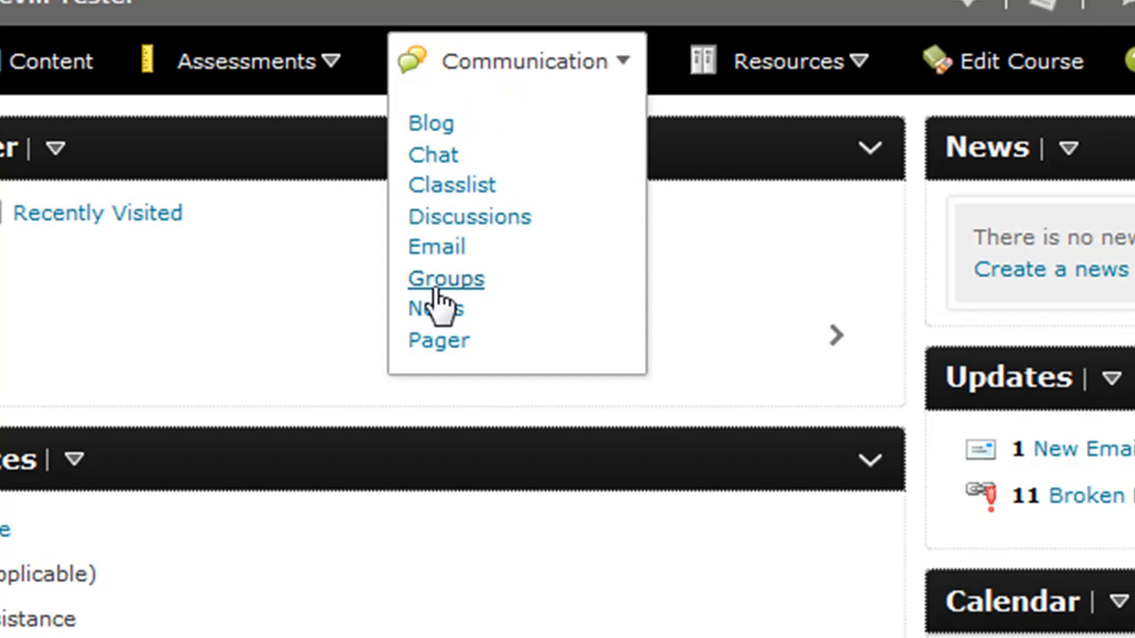
Open the course's Groups tool and start a new group category
click(438, 291)
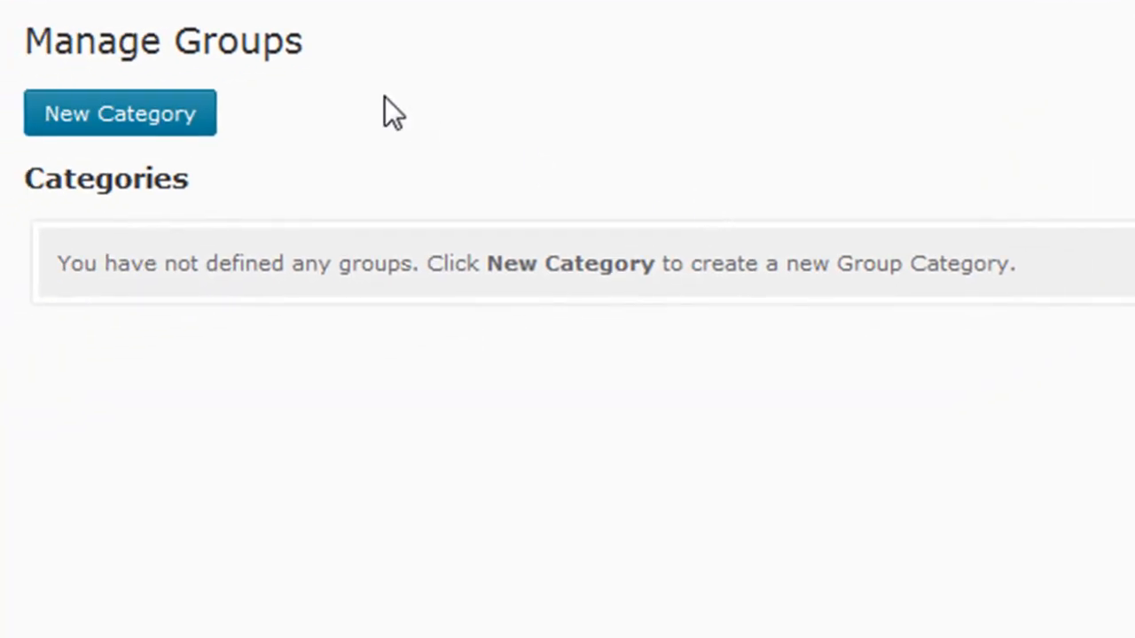
drag(25, 40, 286, 62)
click(316, 71)
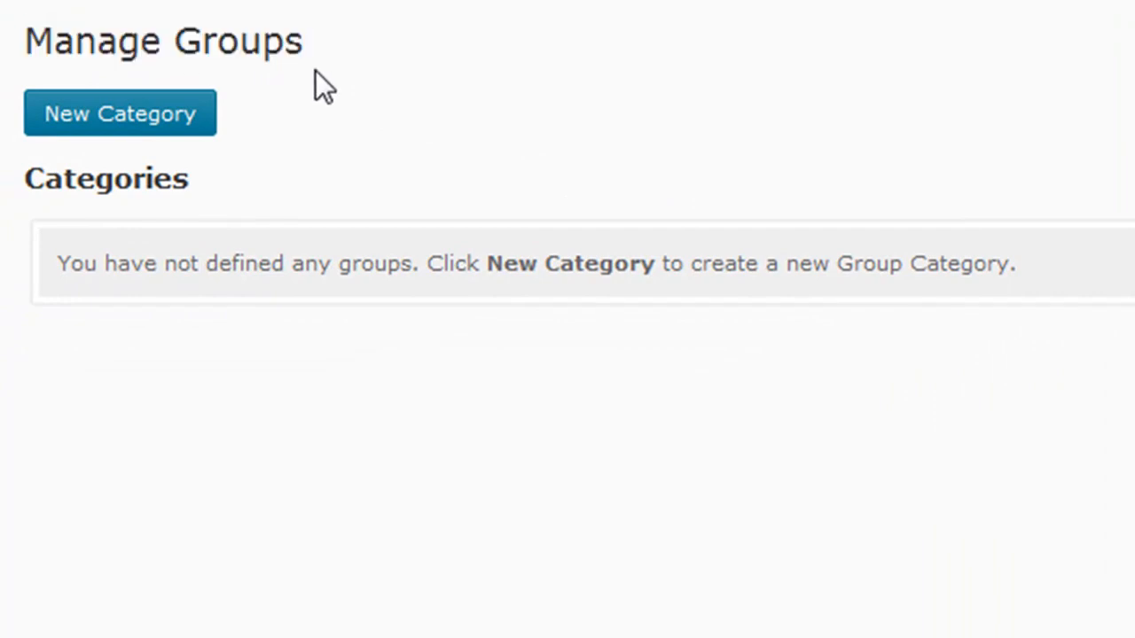
click(199, 120)
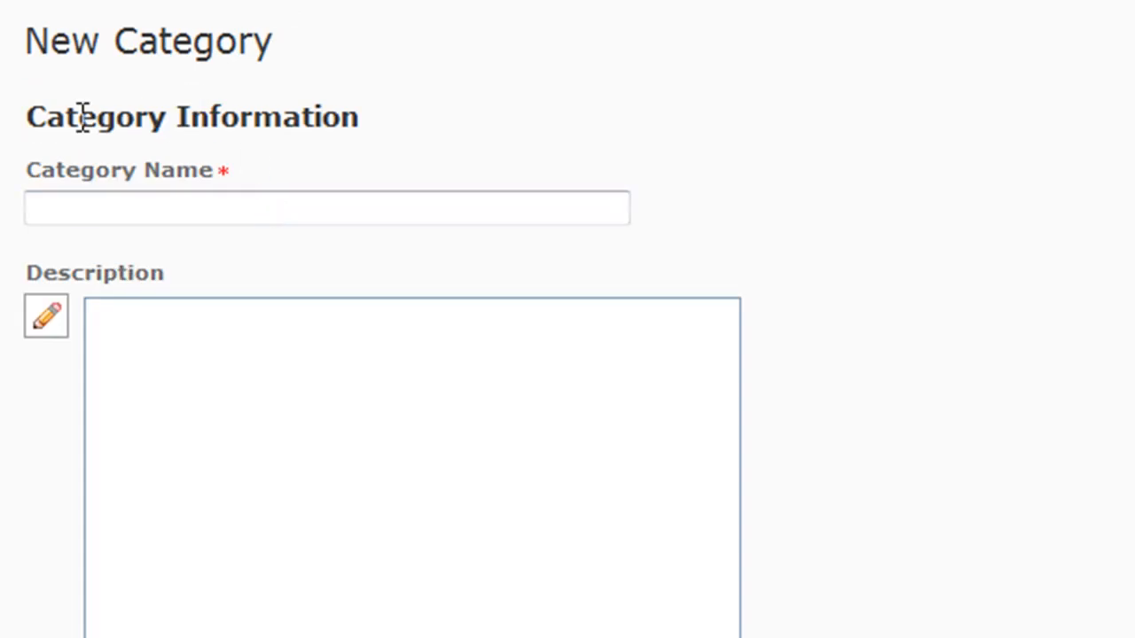
Name the new category "Lab 1 Groups" and open its description for editing
click(60, 198)
click(106, 209)
text(4ab )
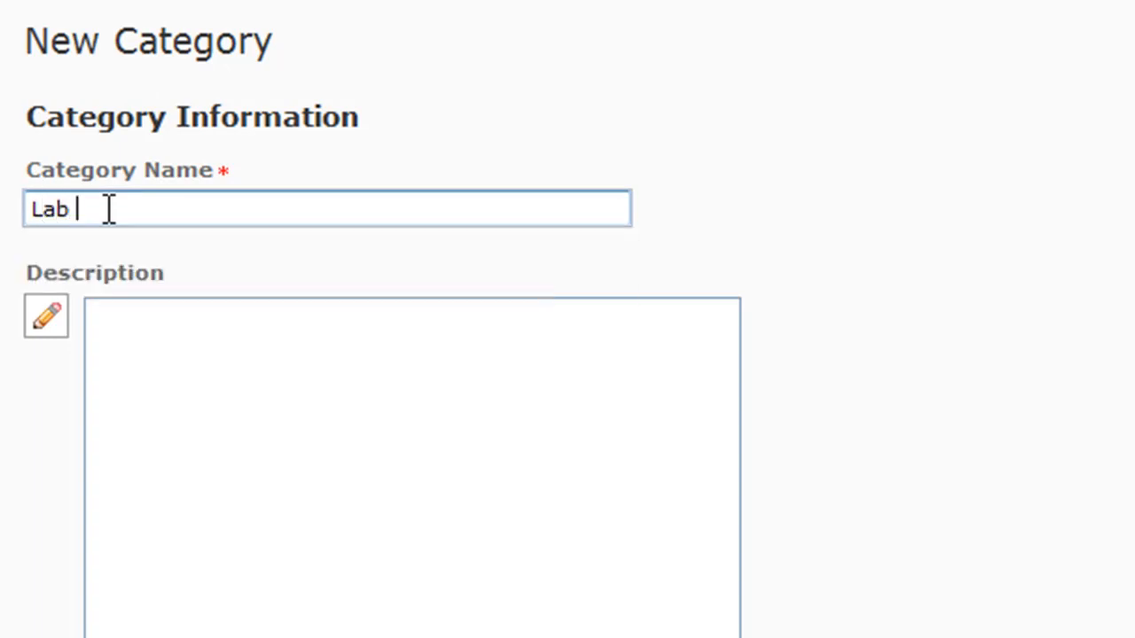
text(1 Groups)
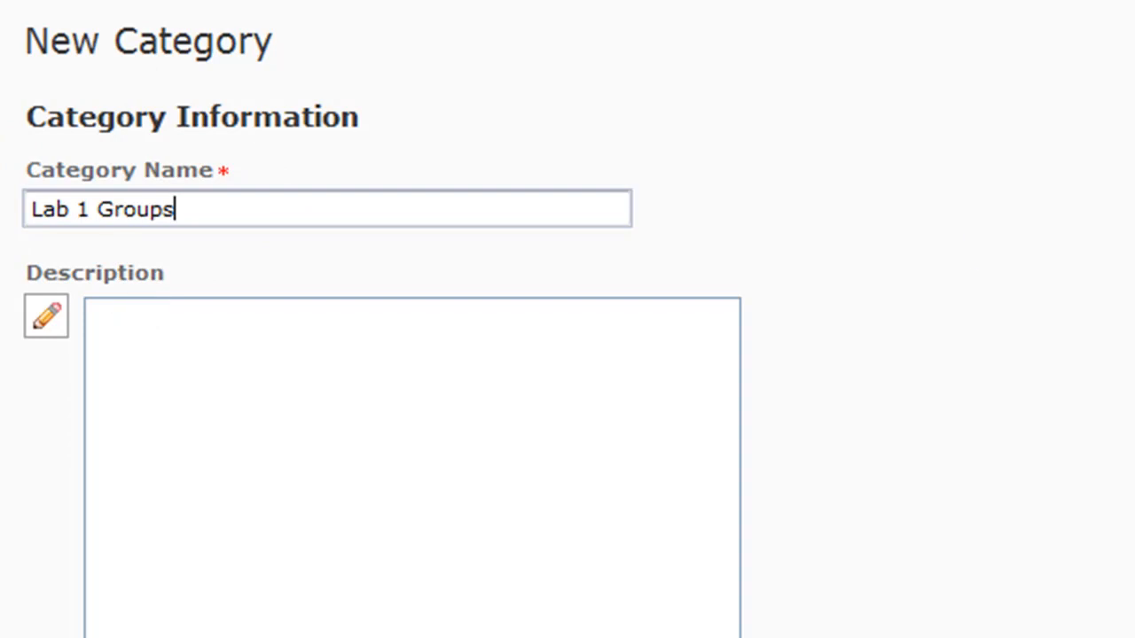
scroll(819, 435, down, 2)
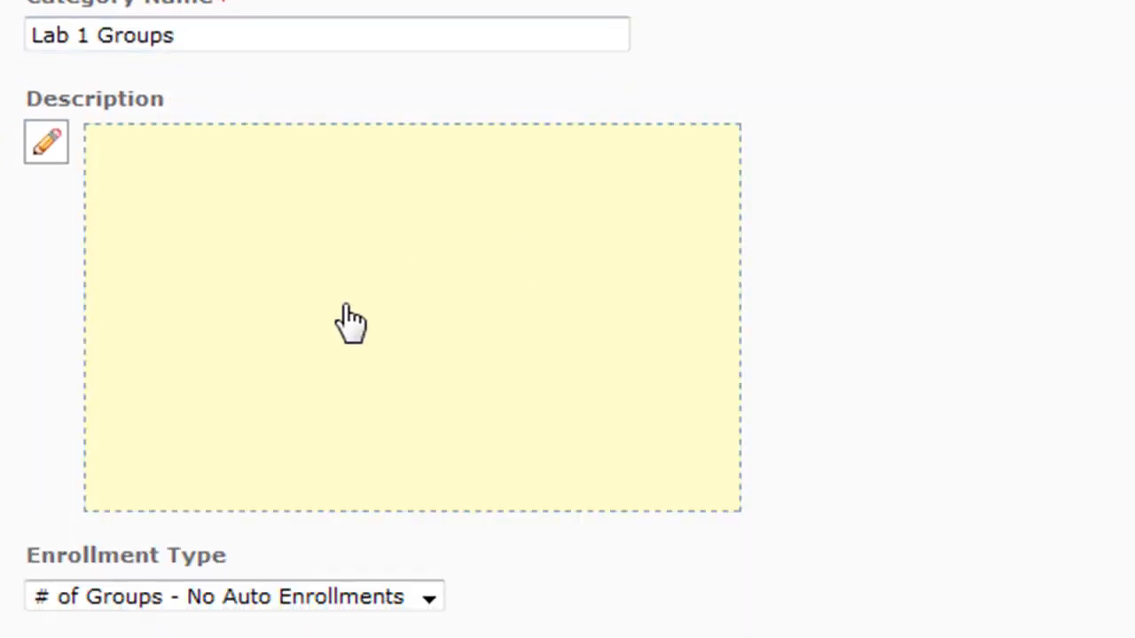
click(351, 324)
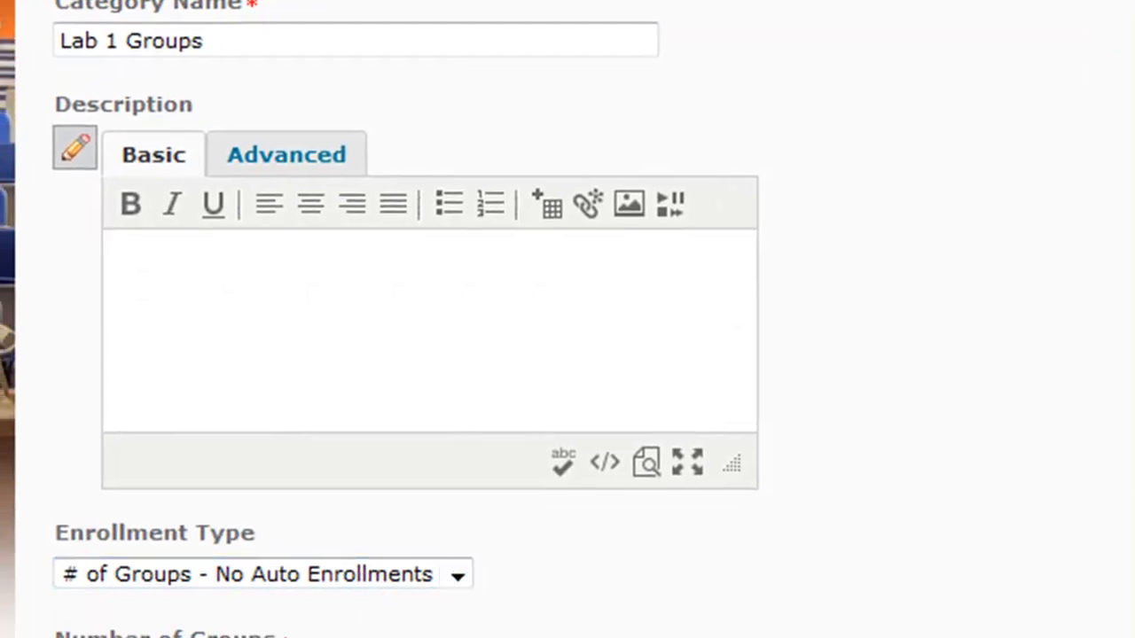
Set the category's enrollment type to "# of Groups" with 2 groups
scroll(405, 319, down, 2)
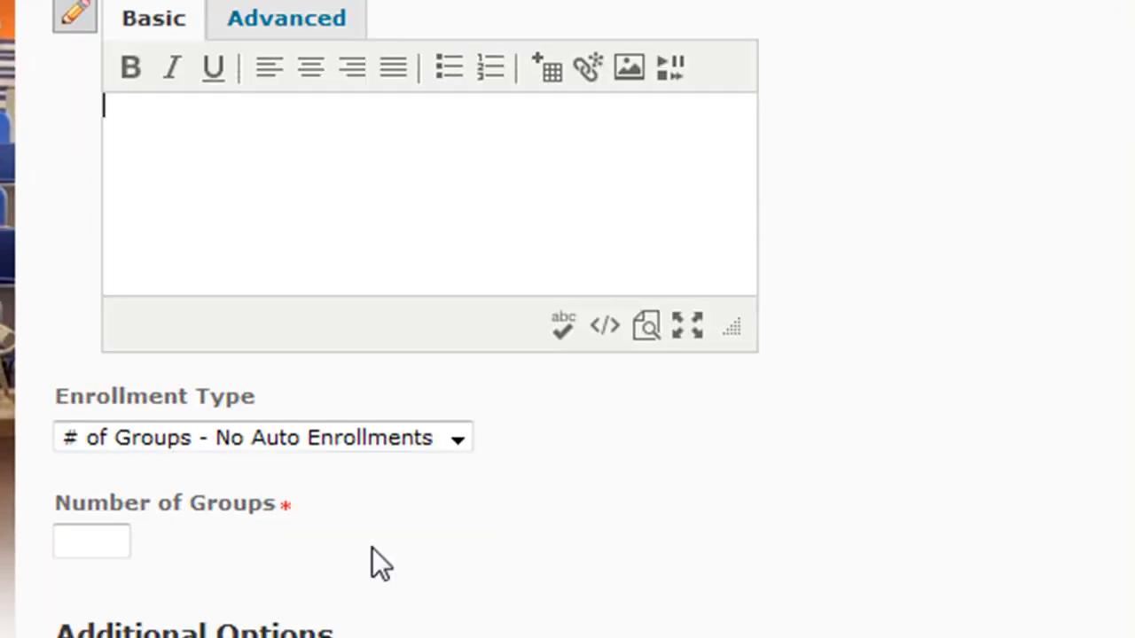
click(430, 448)
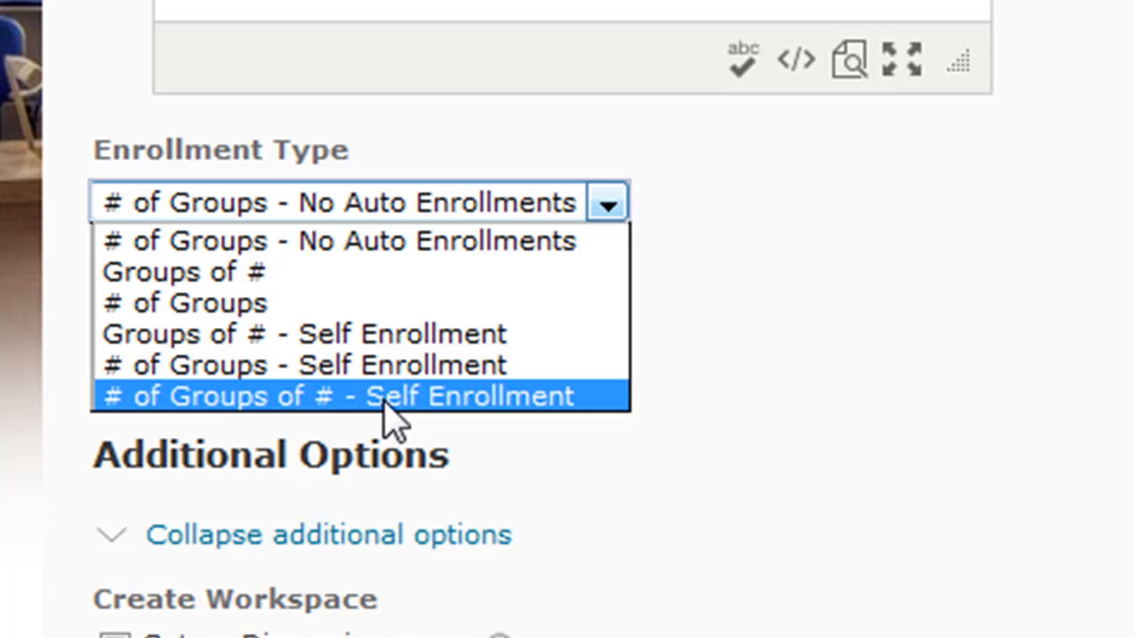
click(420, 310)
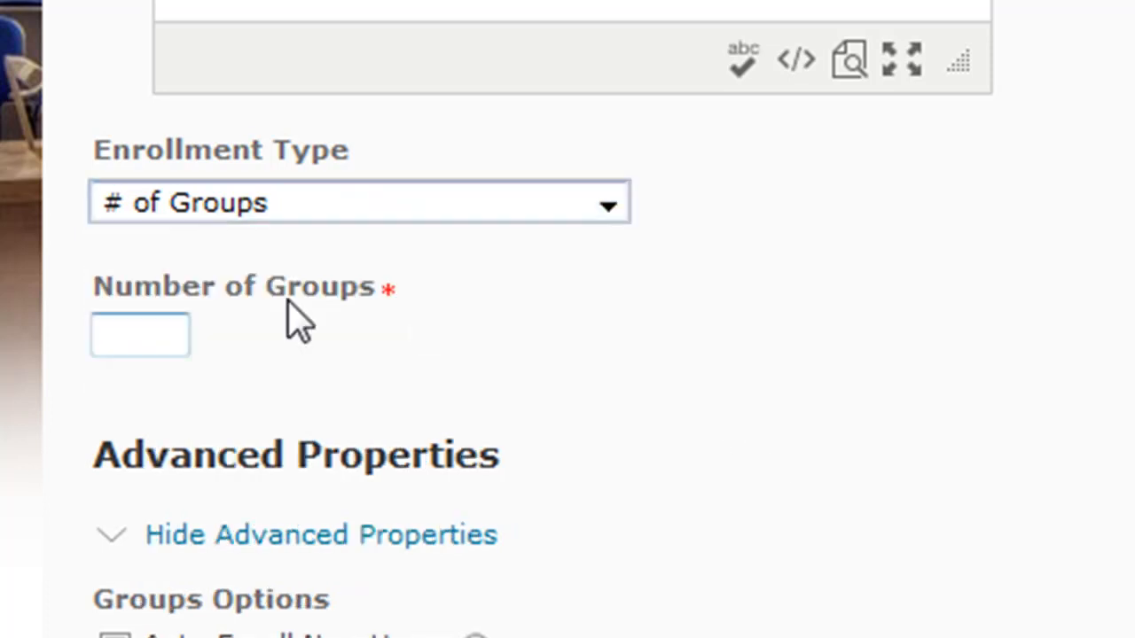
click(157, 329)
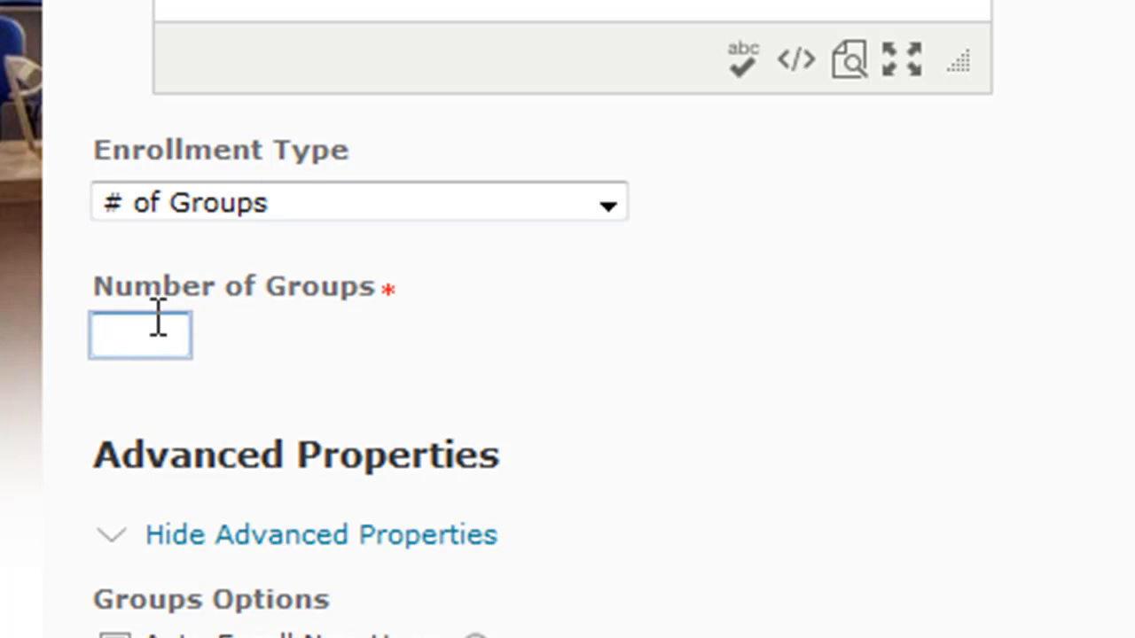
text(2)
click(190, 385)
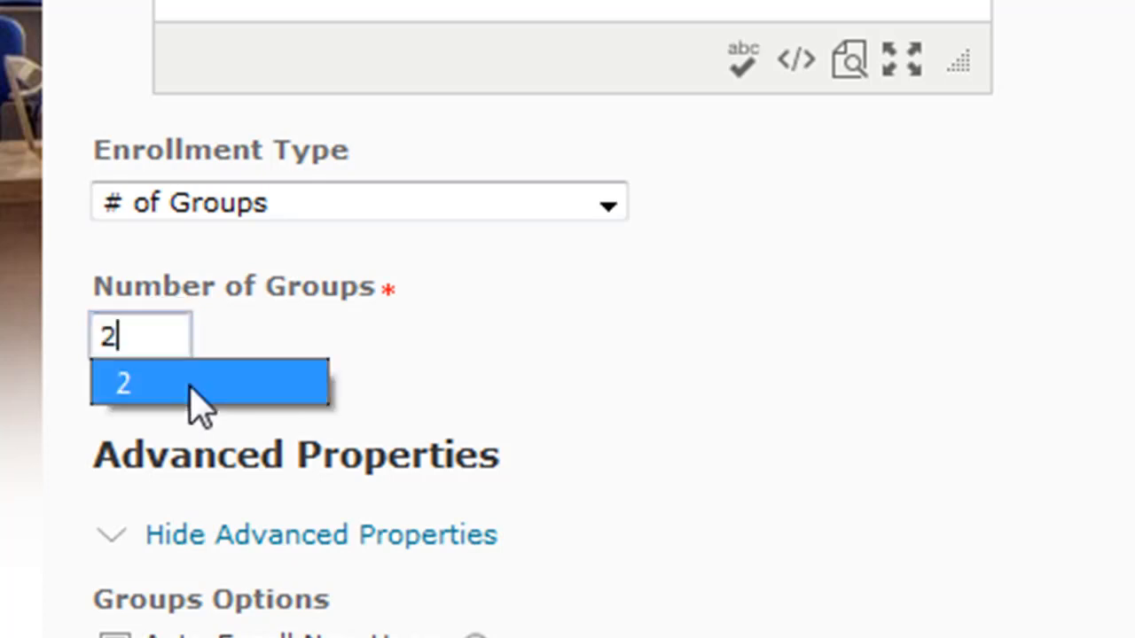
Review the advanced properties, reading the help for Auto-Enroll New Users and Randomize users in Groups
click(271, 542)
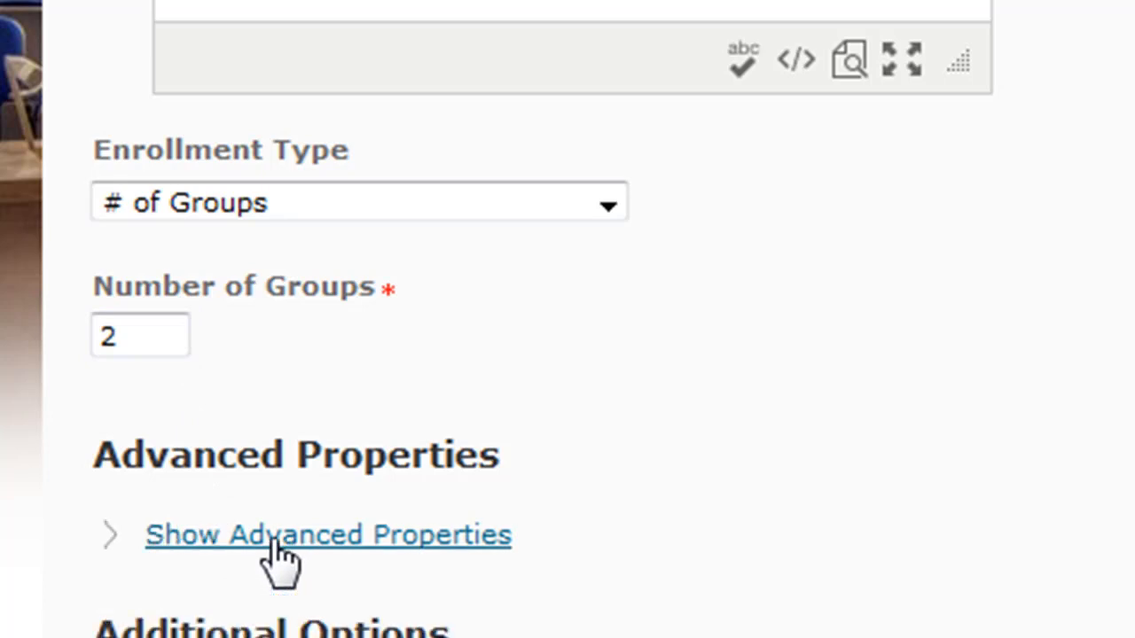
click(275, 540)
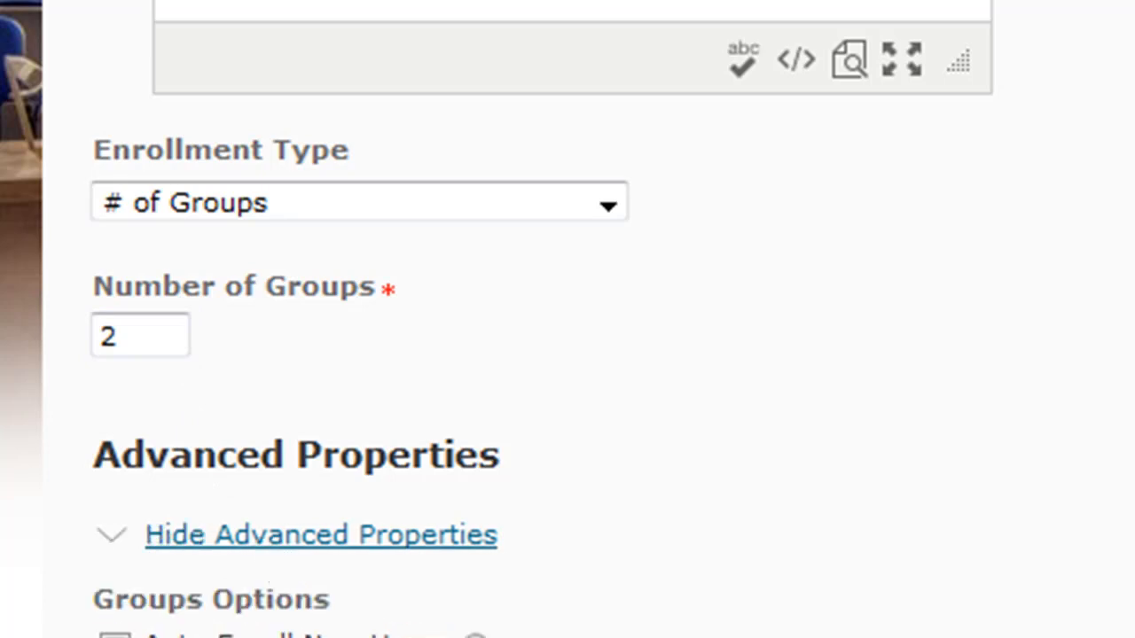
scroll(754, 370, down, 5)
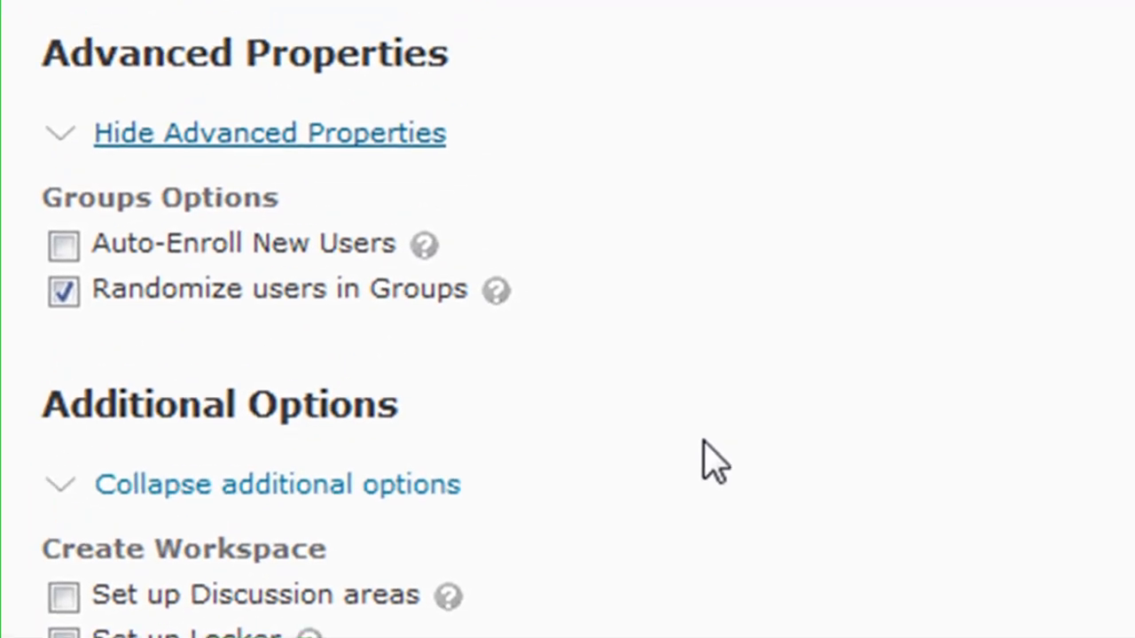
click(423, 249)
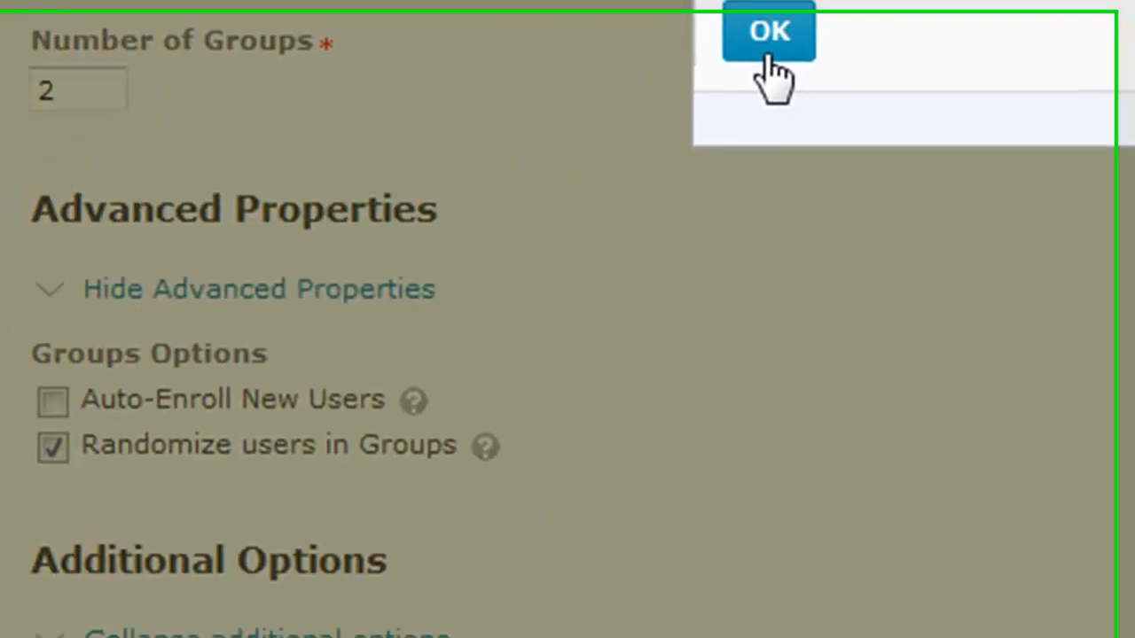
click(147, 434)
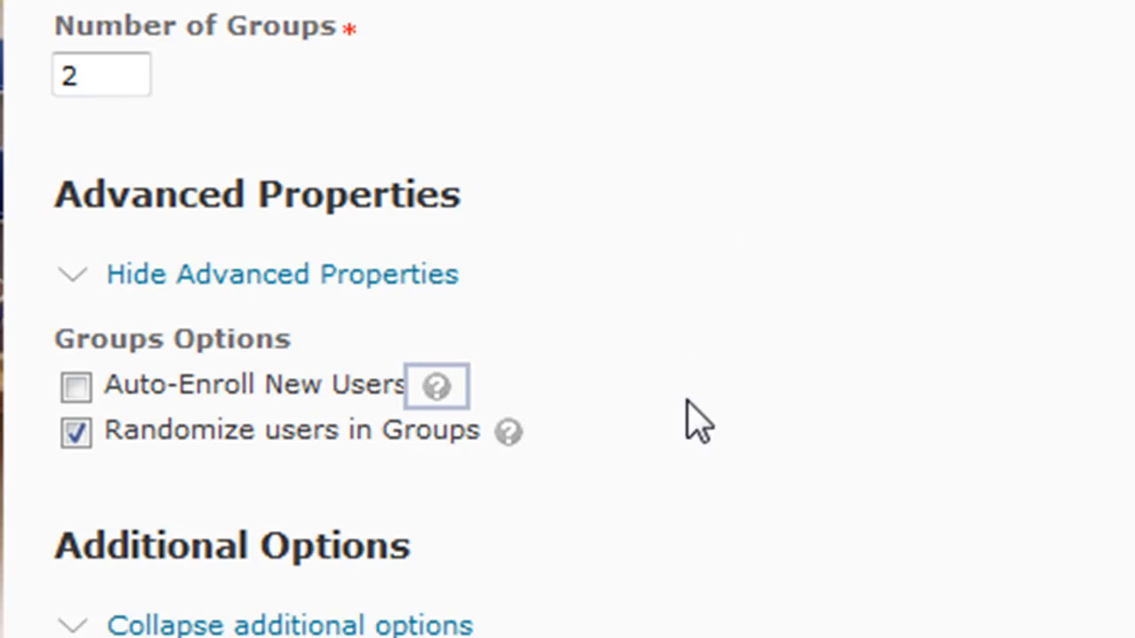
click(708, 431)
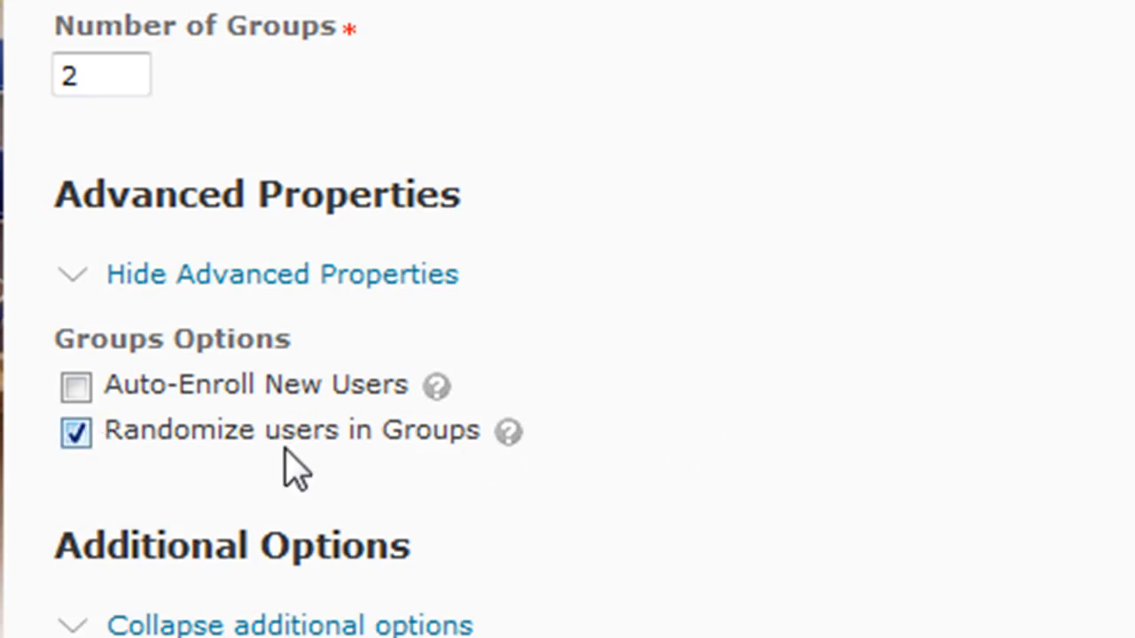
click(521, 445)
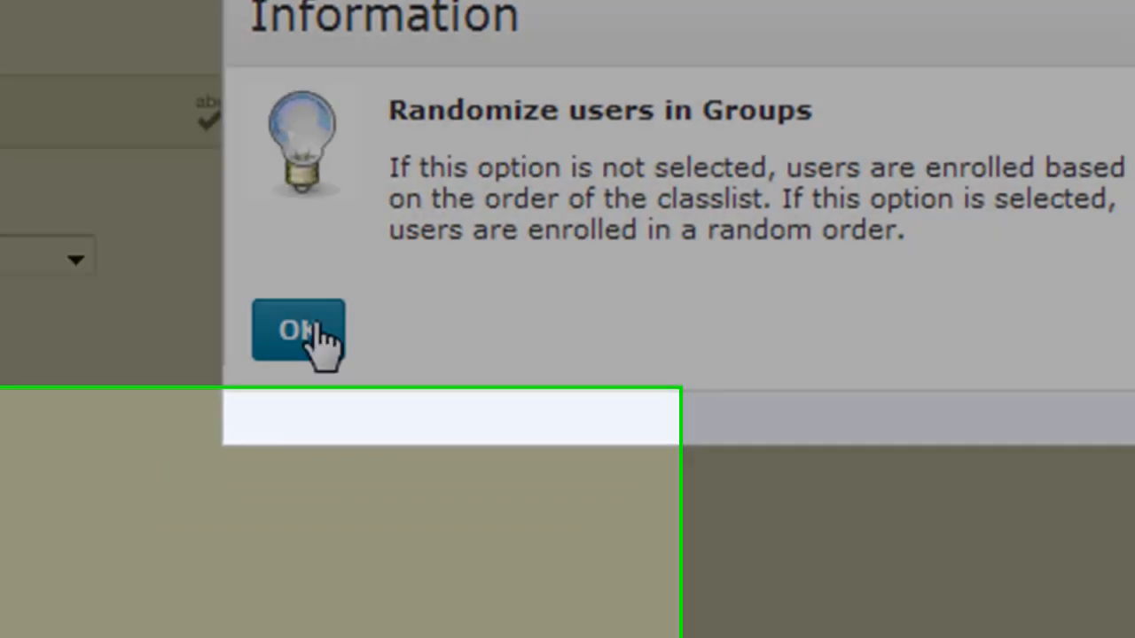
click(182, 432)
drag(376, 480, 5, 527)
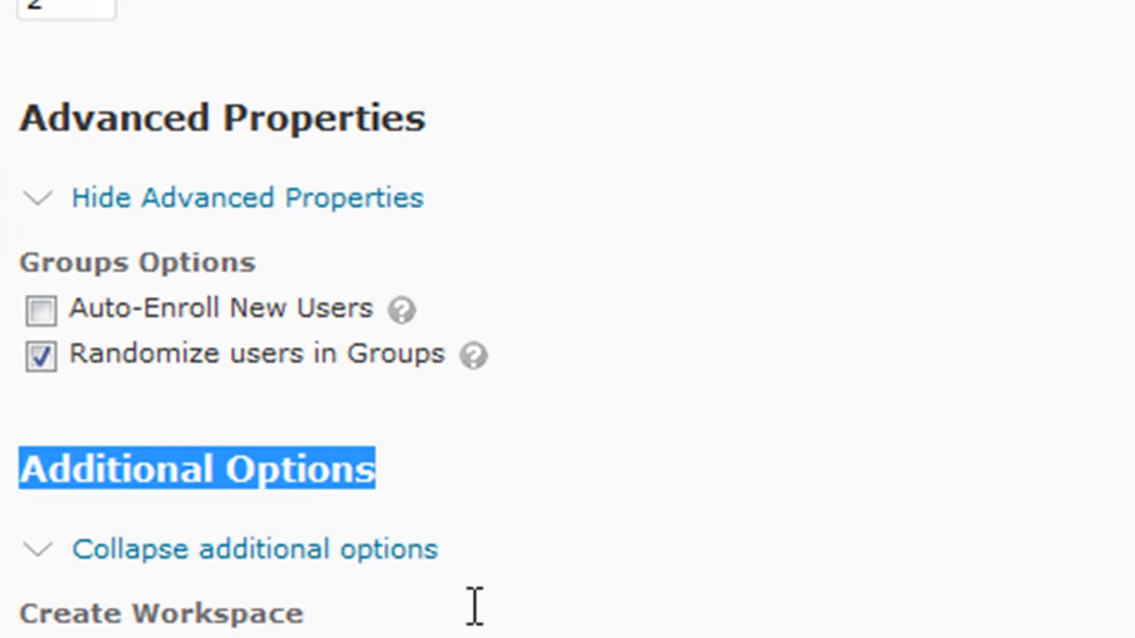
click(537, 610)
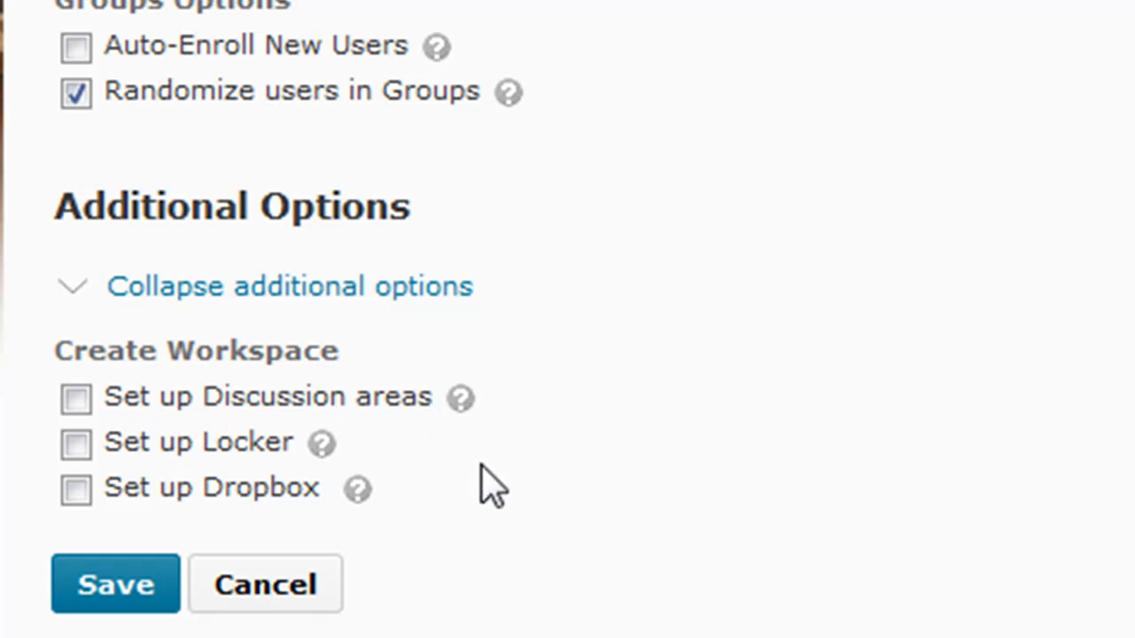
click(76, 400)
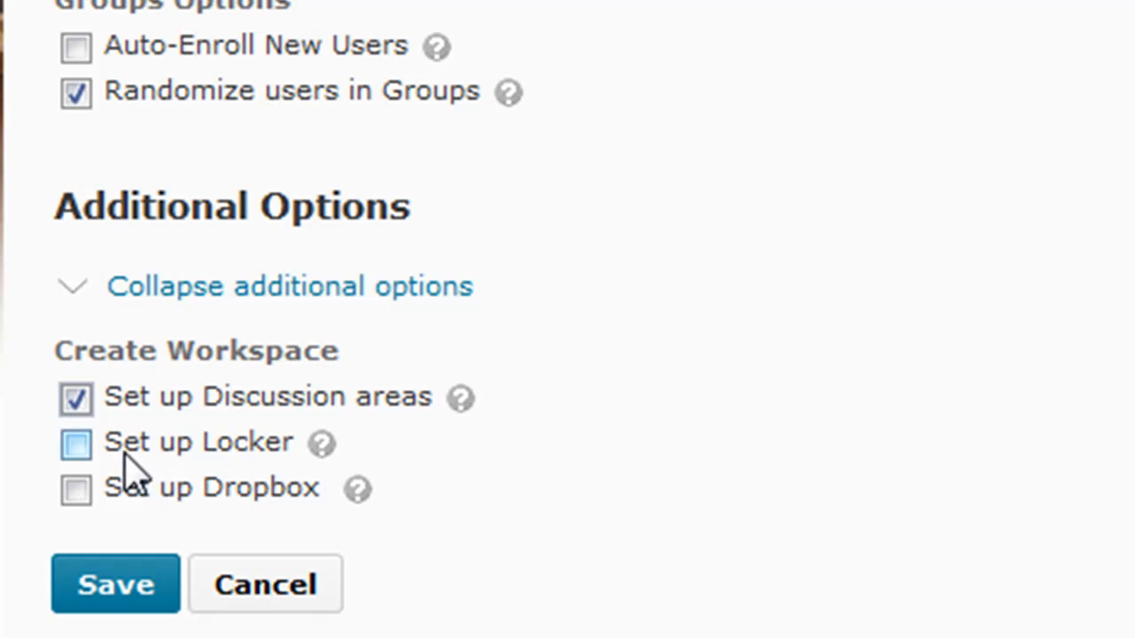
click(76, 442)
click(76, 398)
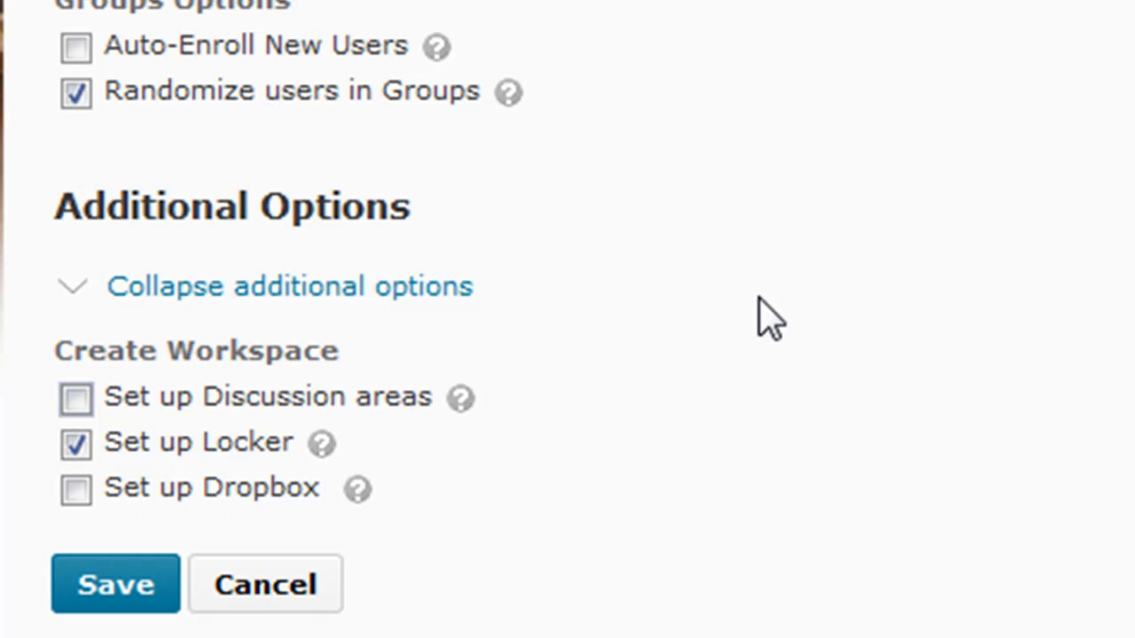
click(76, 488)
click(76, 450)
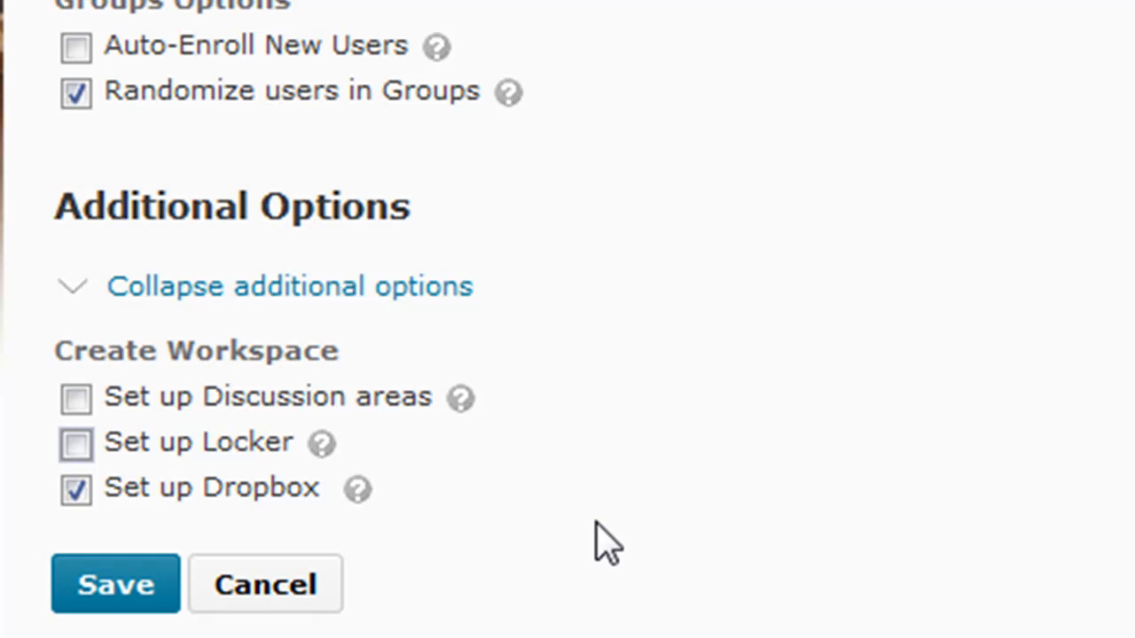
click(74, 492)
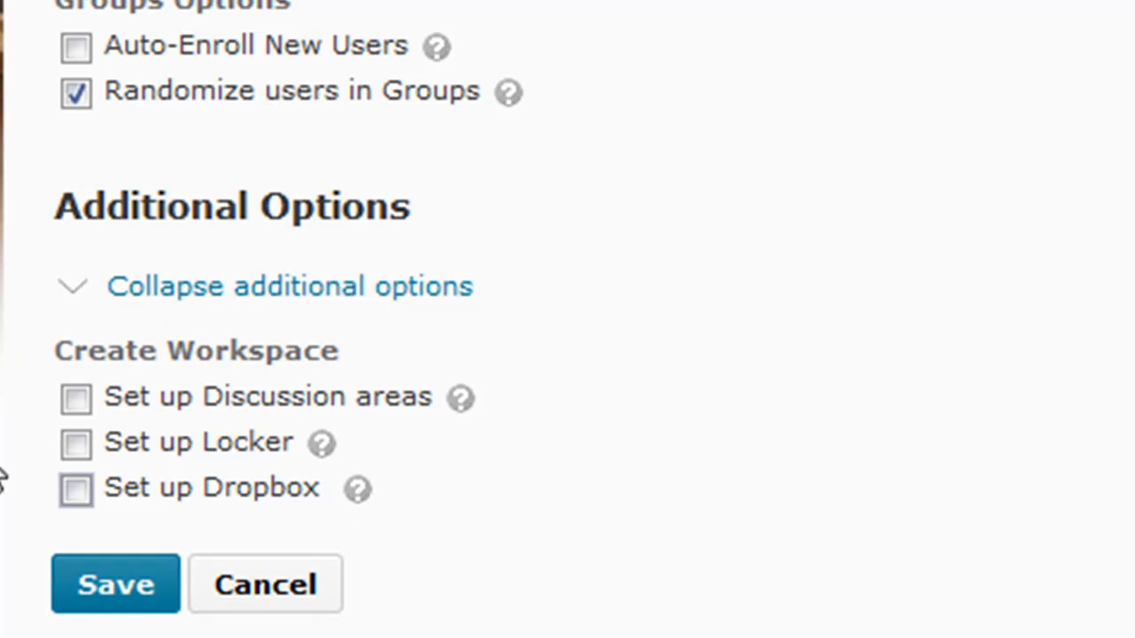
Save the new group category
click(82, 605)
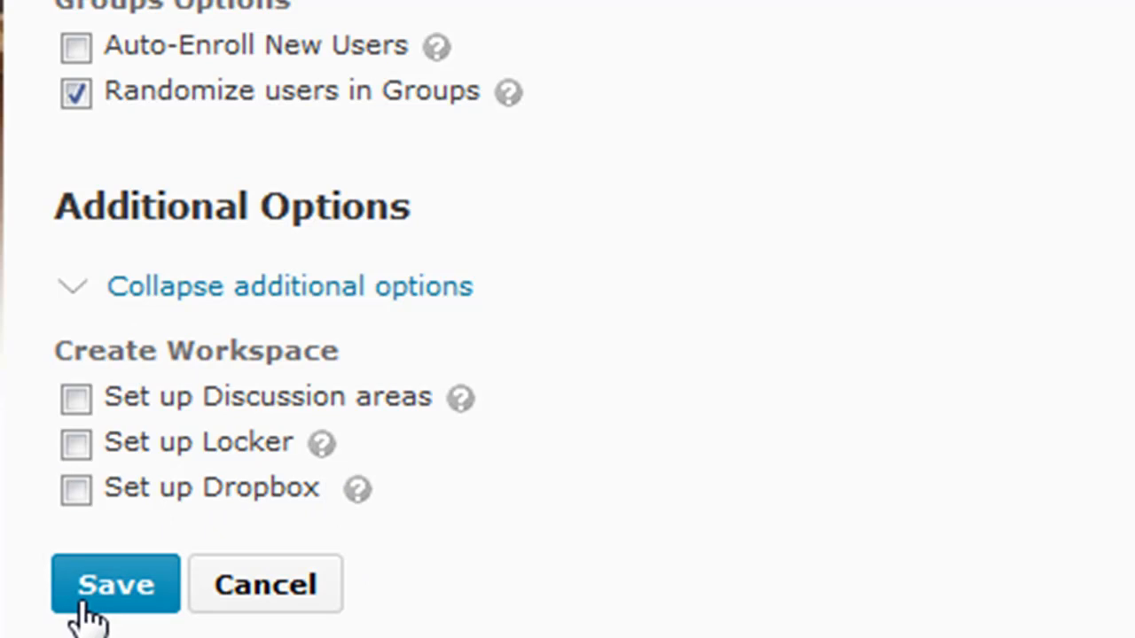